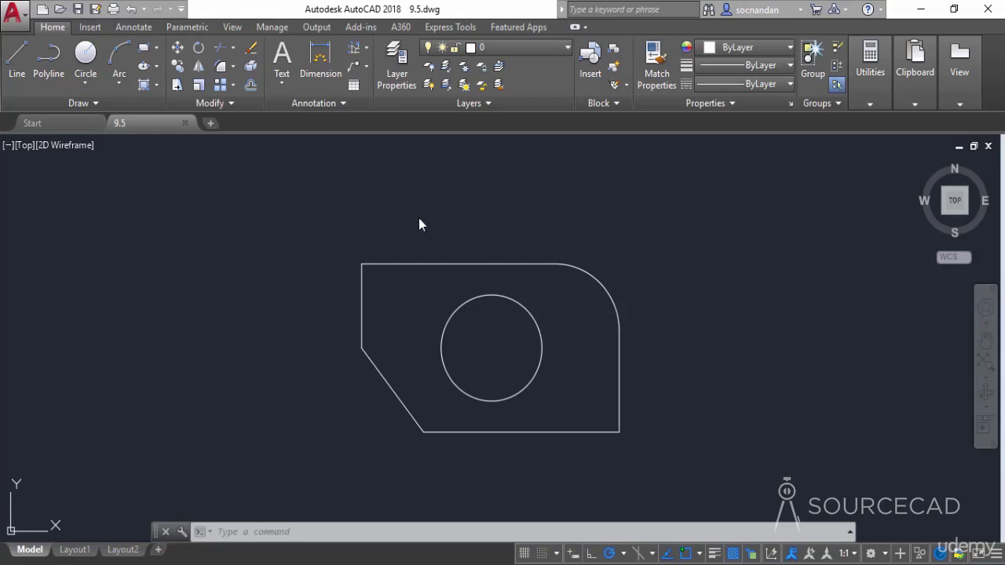
Make Our Dim Style the current dimension style
{"action": "left_click", "coordinate": [128, 31]}
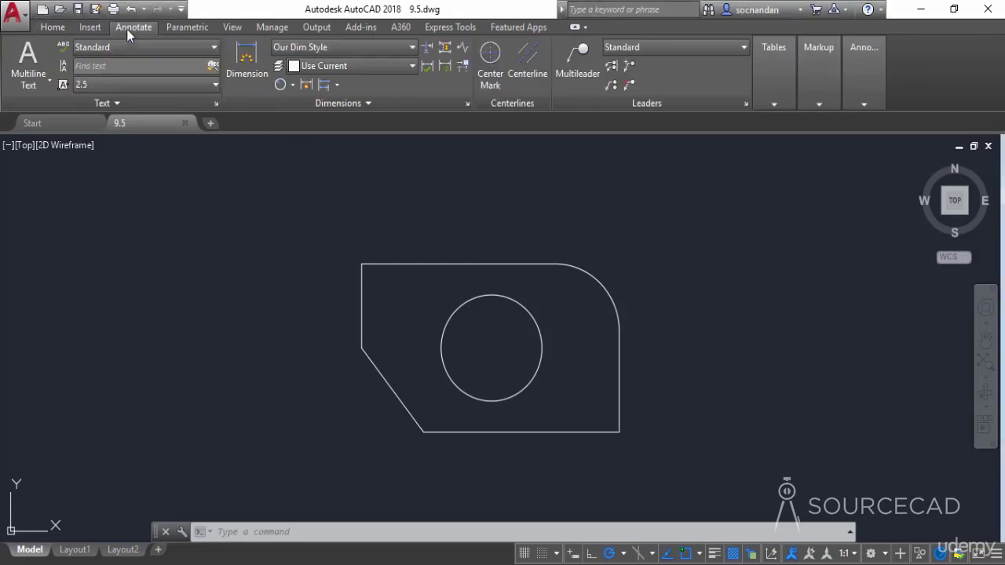
{"action": "left_click", "coordinate": [338, 46]}
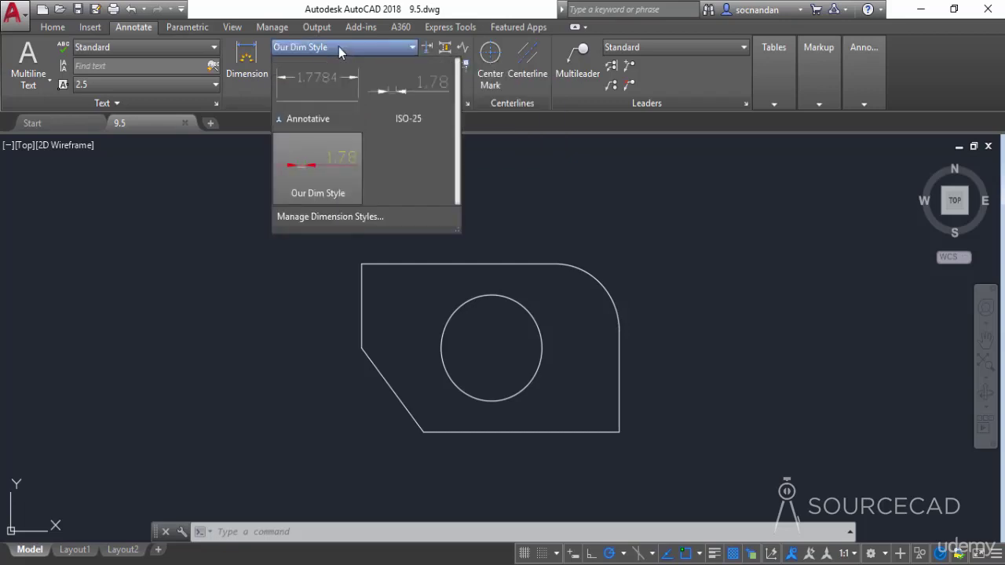
{"action": "left_click", "coordinate": [318, 169]}
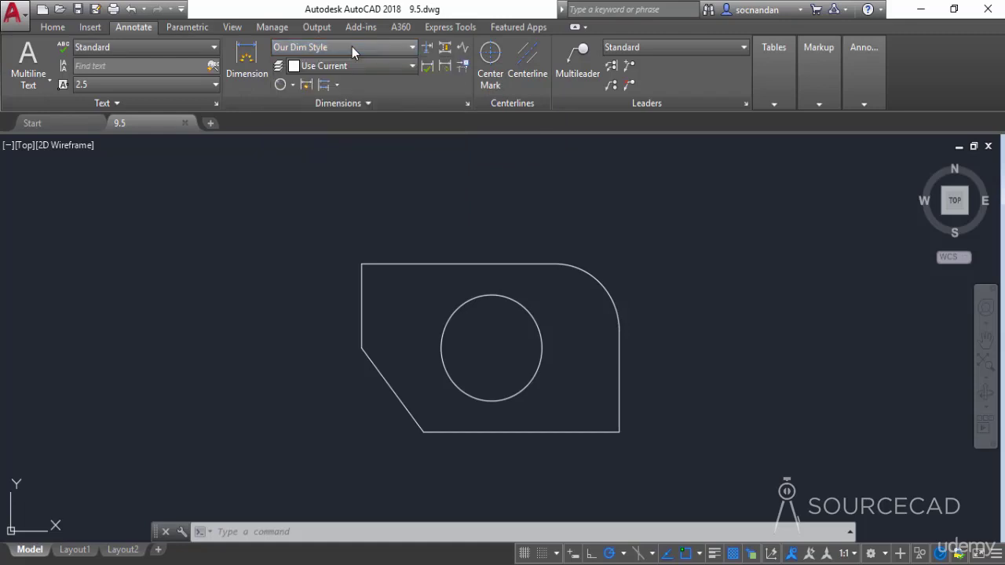
Add a linear dimension to the bottom horizontal edge of the profile, placed below it
{"action": "left_click", "coordinate": [292, 84]}
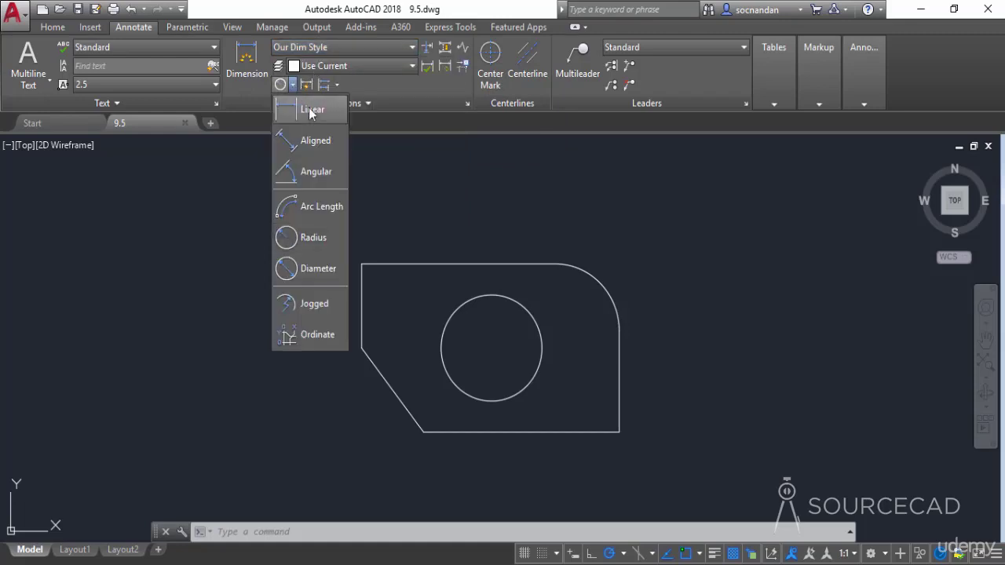
{"action": "left_click", "coordinate": [311, 111]}
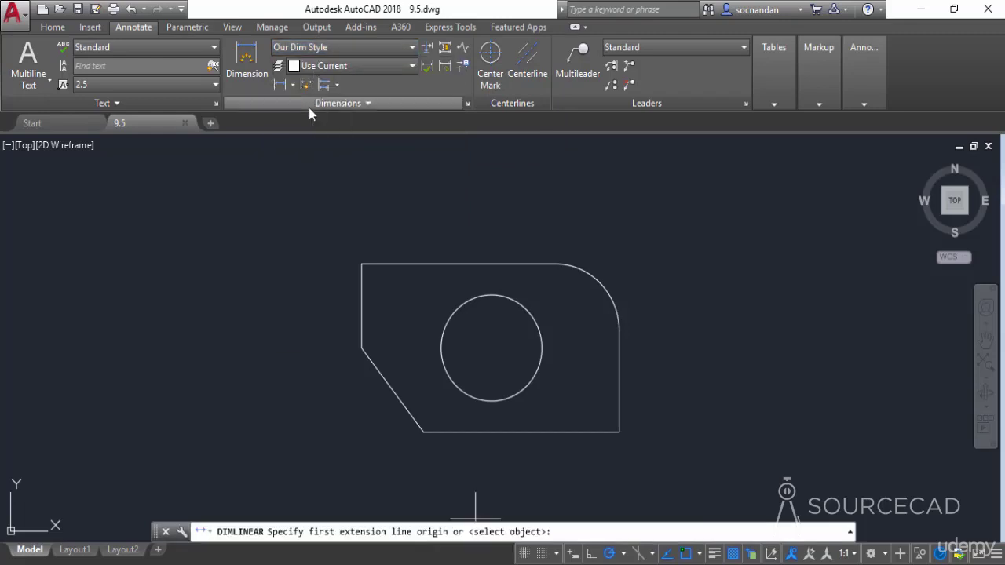
{"action": "left_click", "coordinate": [420, 431]}
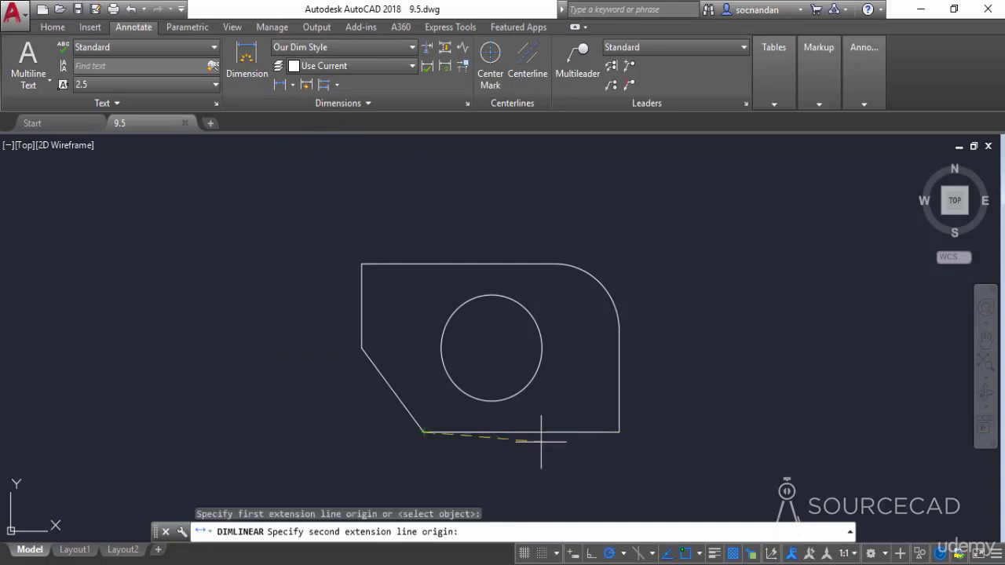
{"action": "left_click", "coordinate": [620, 431]}
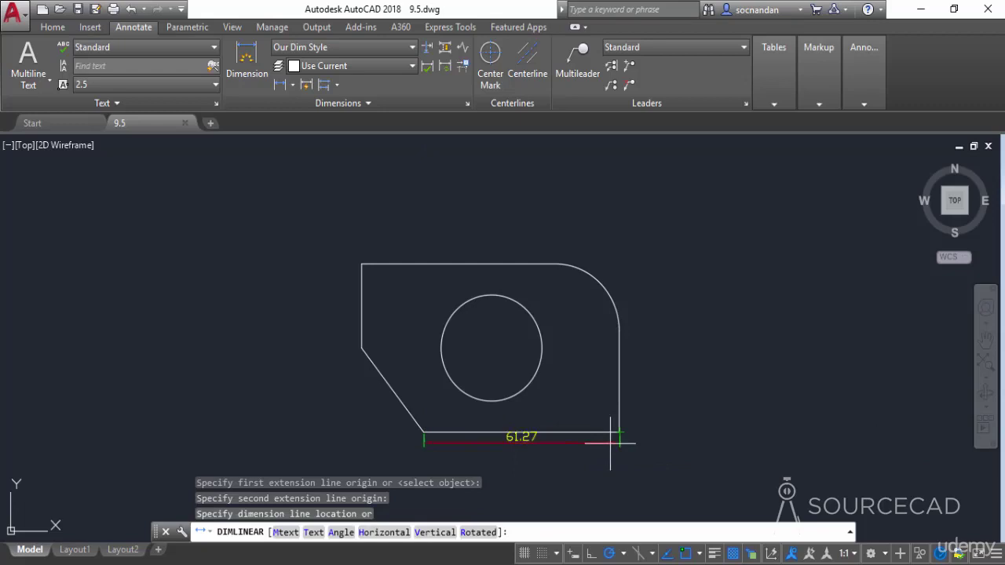
{"action": "left_click", "coordinate": [575, 470]}
{"action": "middle_click_drag", "start_coordinate": [667, 457], "coordinate": [642, 403]}
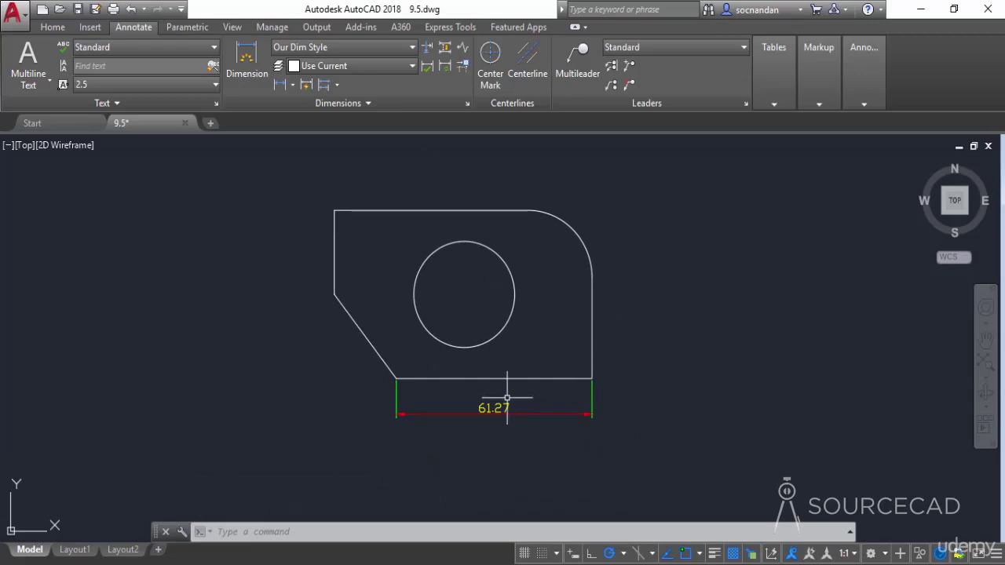
Create a style override of Our Dim Style with the dimension line and extension line colours set to ByLayer
{"action": "left_click", "coordinate": [395, 50]}
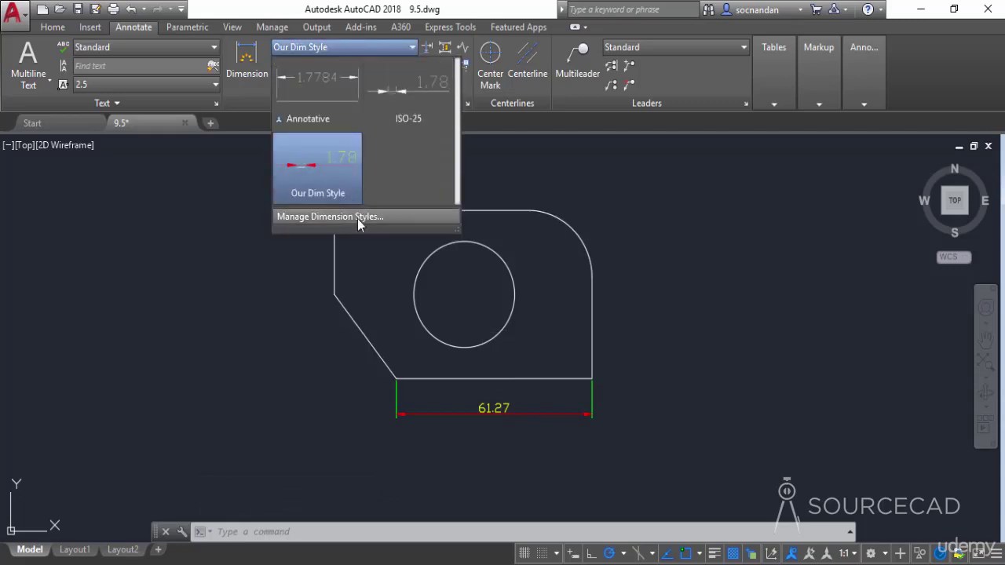
{"action": "left_click", "coordinate": [357, 219]}
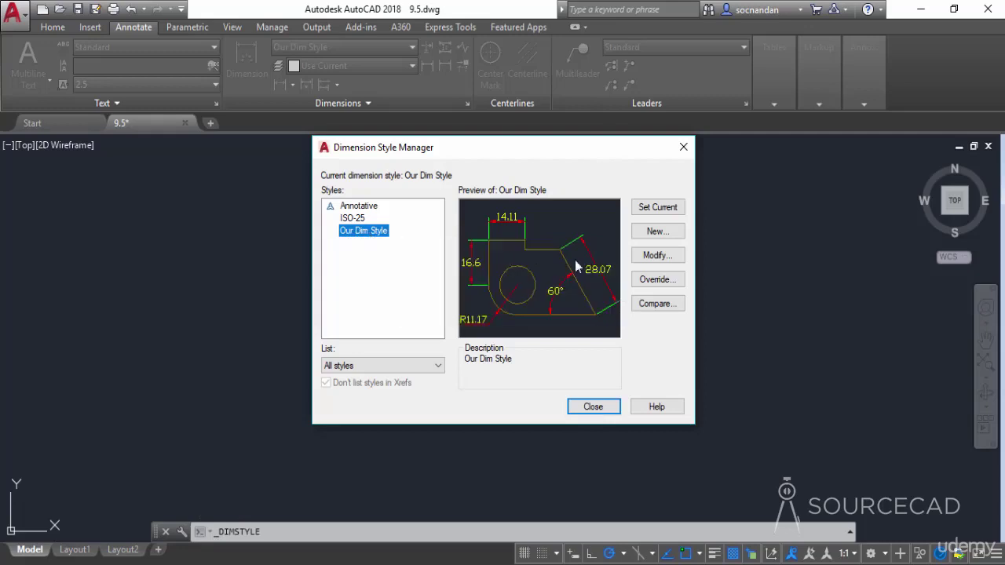
{"action": "left_click", "coordinate": [666, 282]}
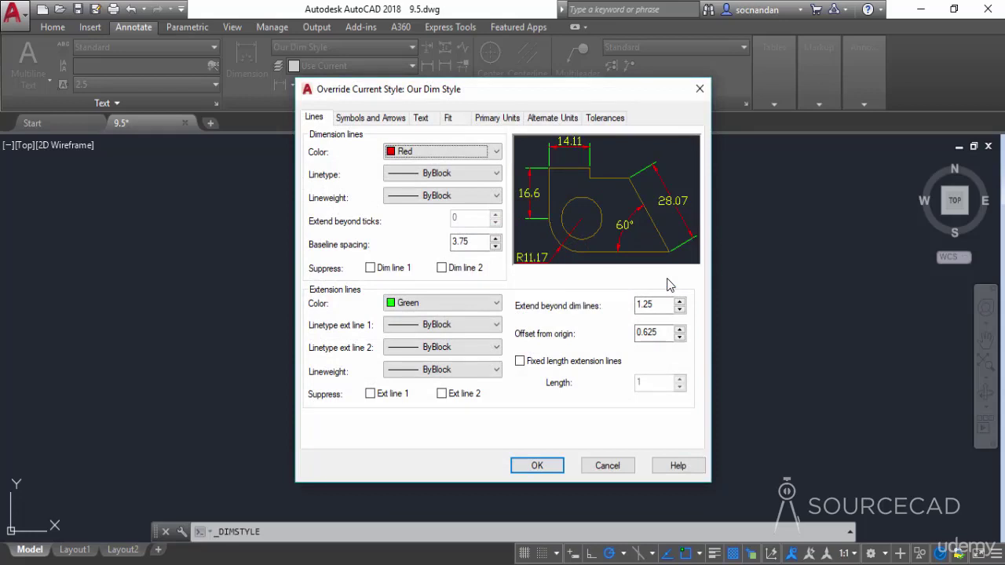
{"action": "left_click", "coordinate": [491, 153]}
{"action": "left_click", "coordinate": [459, 167]}
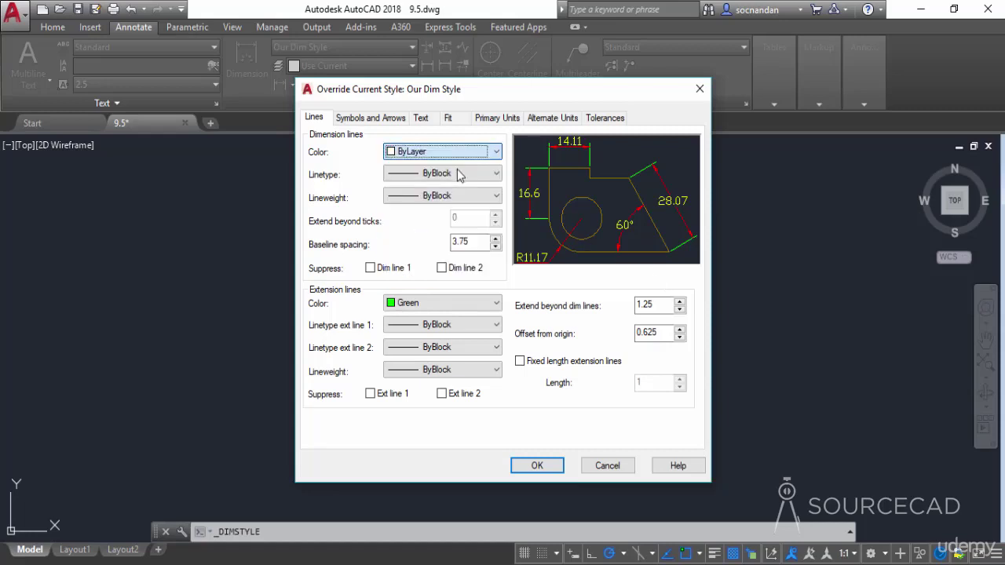
{"action": "left_click", "coordinate": [434, 305]}
{"action": "left_click", "coordinate": [416, 319]}
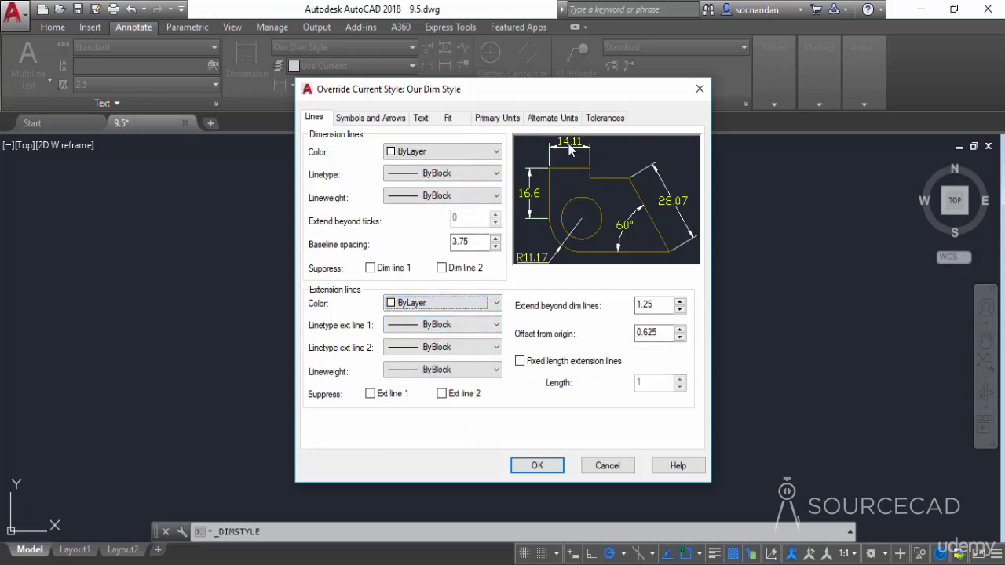
{"action": "left_click", "coordinate": [552, 466]}
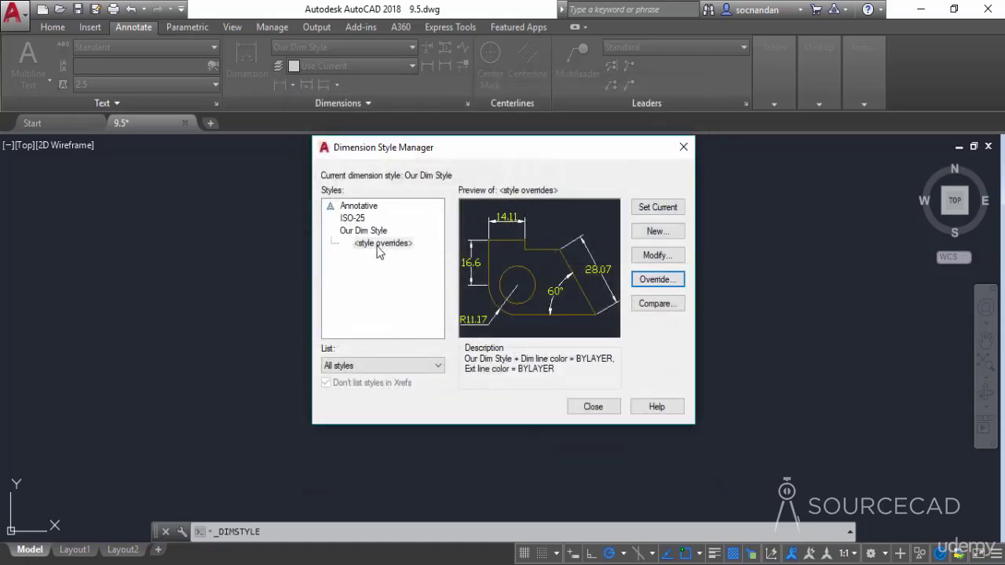
{"action": "left_click", "coordinate": [381, 245]}
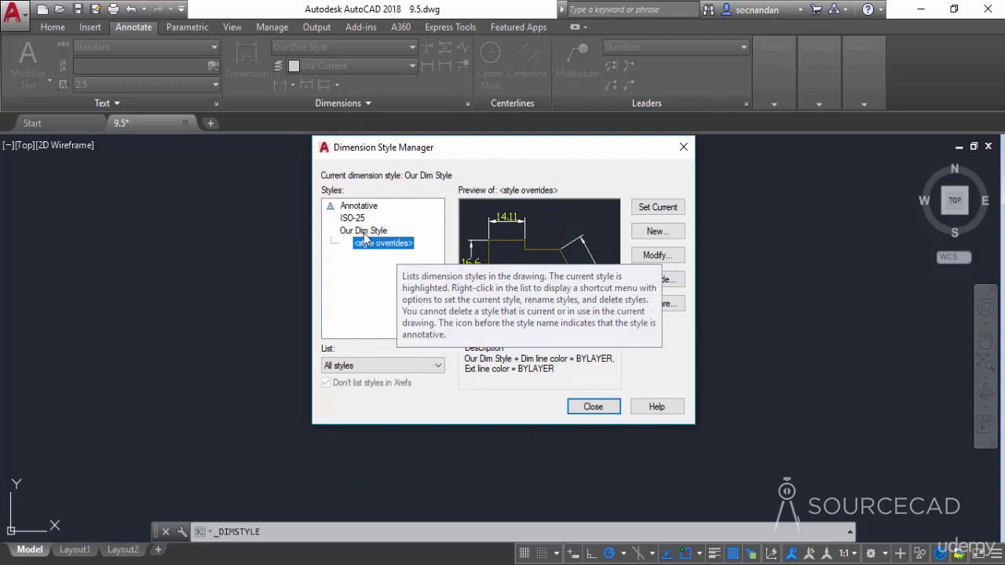
{"action": "left_click", "coordinate": [595, 408]}
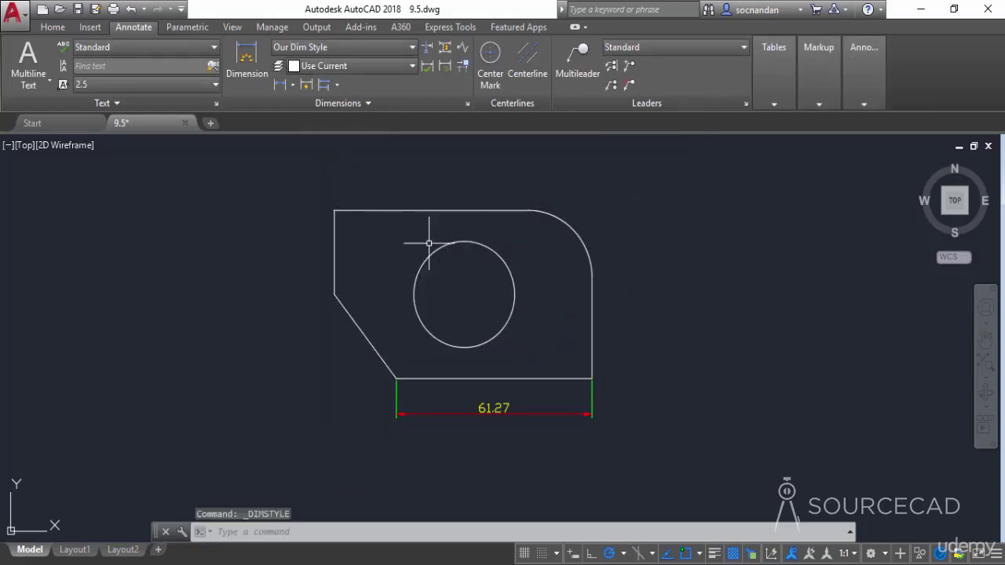
Add a linear dimension to the left vertical edge of the profile, placed outside to its left
{"action": "left_click", "coordinate": [281, 84]}
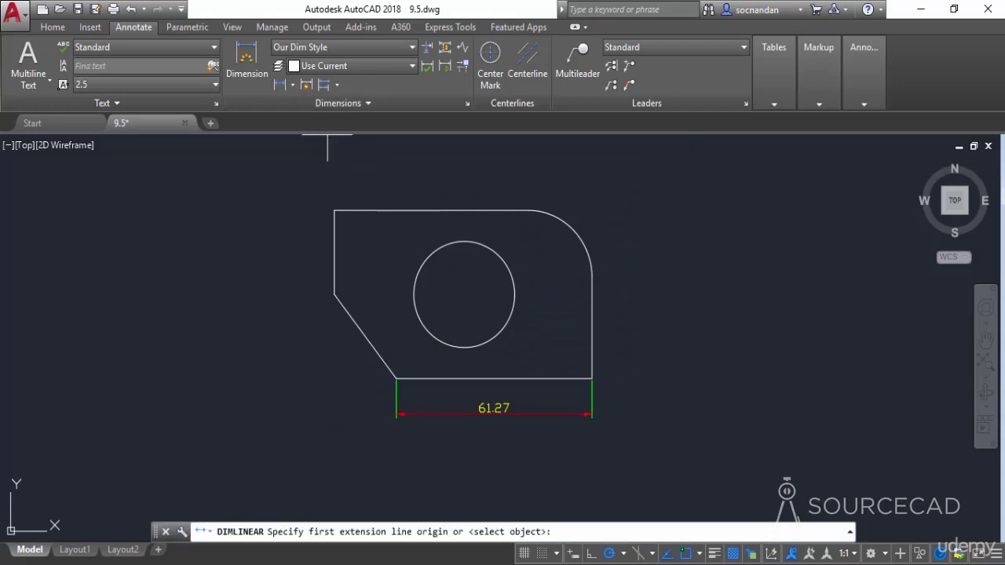
{"action": "left_click", "coordinate": [334, 210]}
{"action": "left_click", "coordinate": [335, 295]}
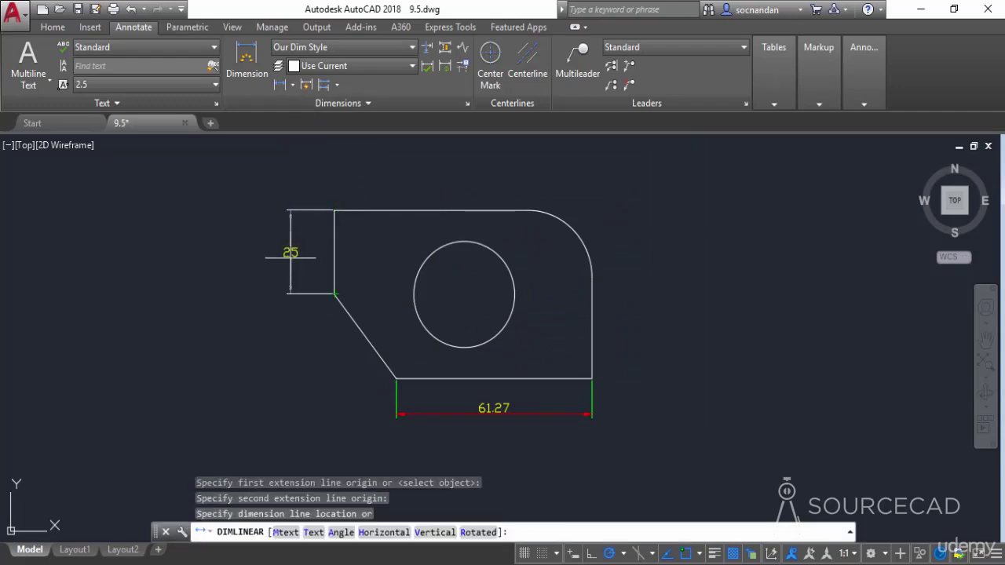
{"action": "left_click", "coordinate": [289, 251]}
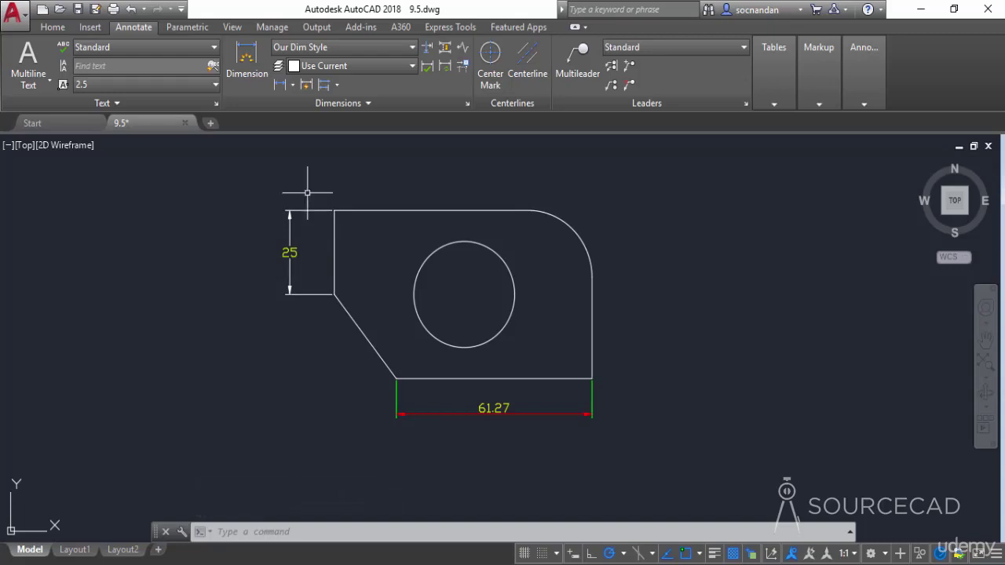
Add a radius dimension to the circle, with its text placed above the profile
{"action": "left_click", "coordinate": [291, 85]}
{"action": "left_click", "coordinate": [314, 238]}
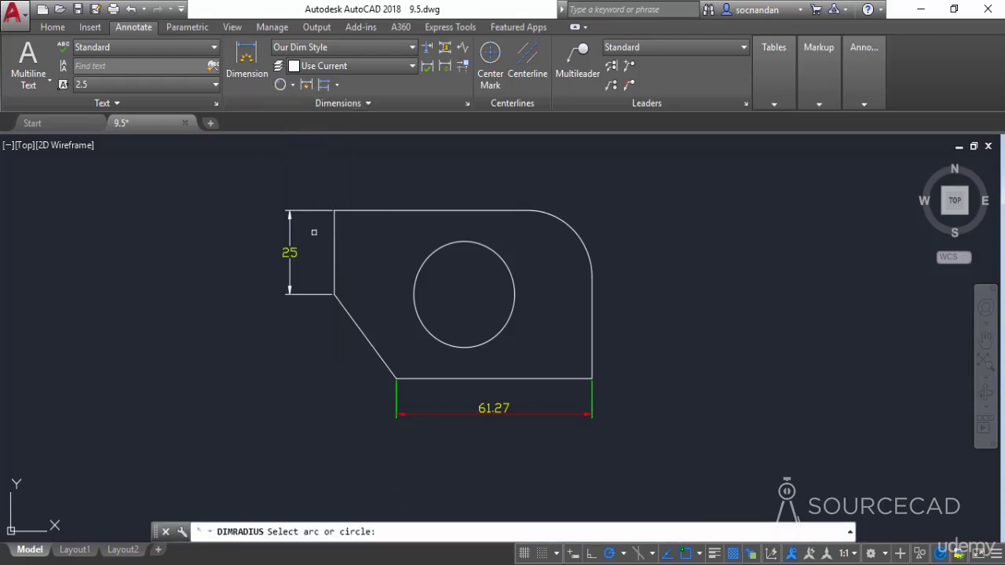
{"action": "left_click", "coordinate": [490, 254]}
{"action": "left_click", "coordinate": [517, 181]}
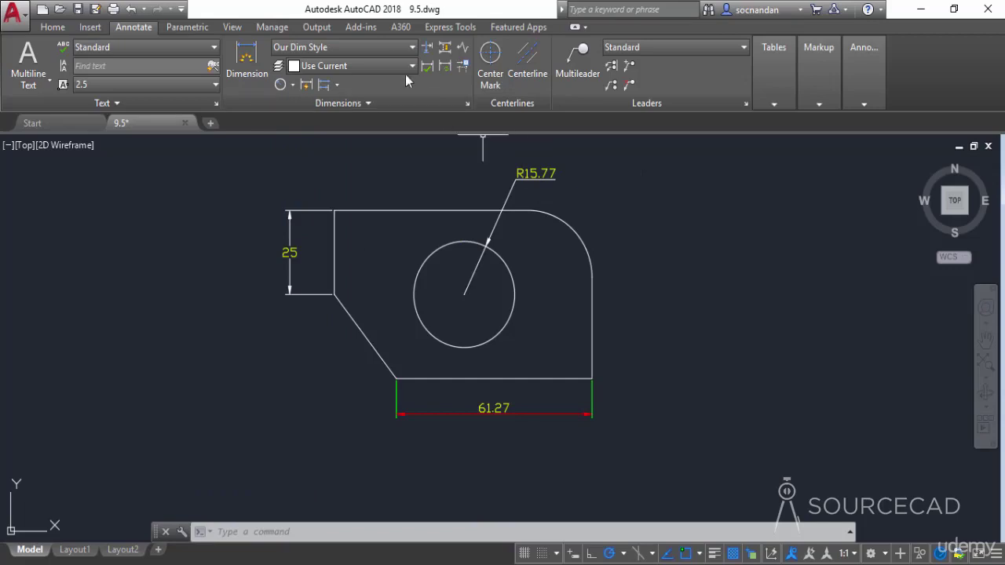
Delete the style overrides listed under Our Dim Style in the Dimension Style Manager
{"action": "left_click", "coordinate": [391, 49]}
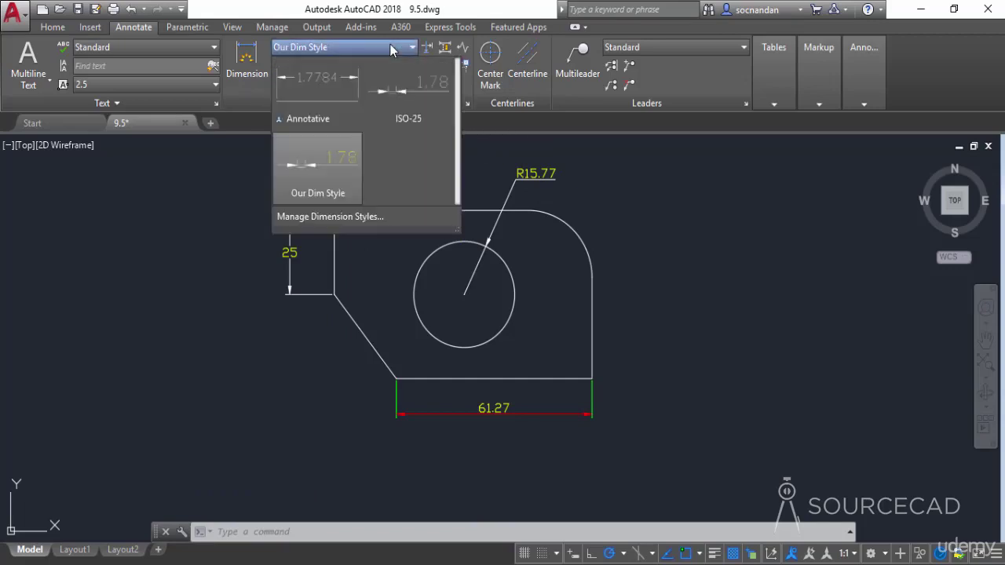
{"action": "left_click", "coordinate": [377, 219]}
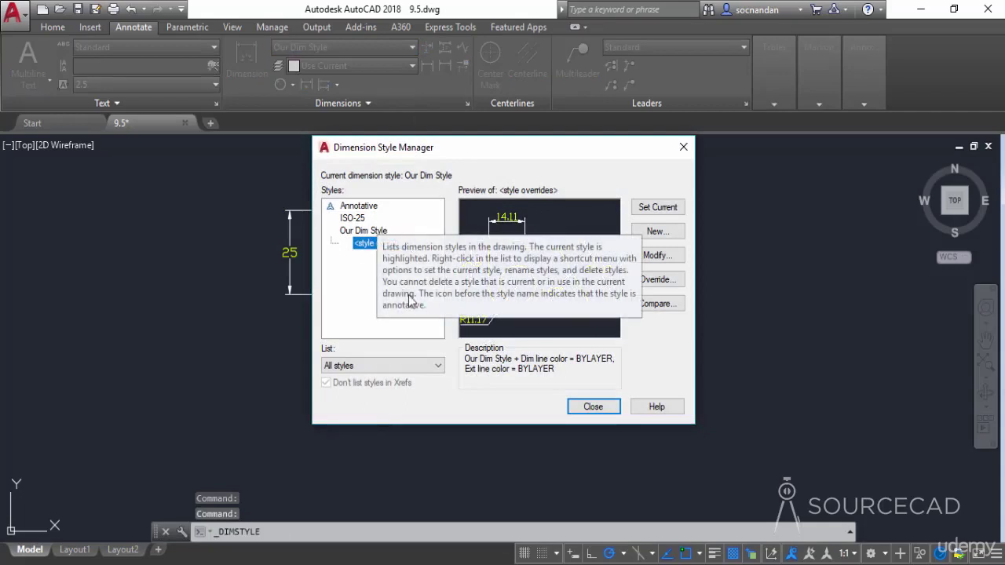
{"action": "right_click", "coordinate": [369, 248]}
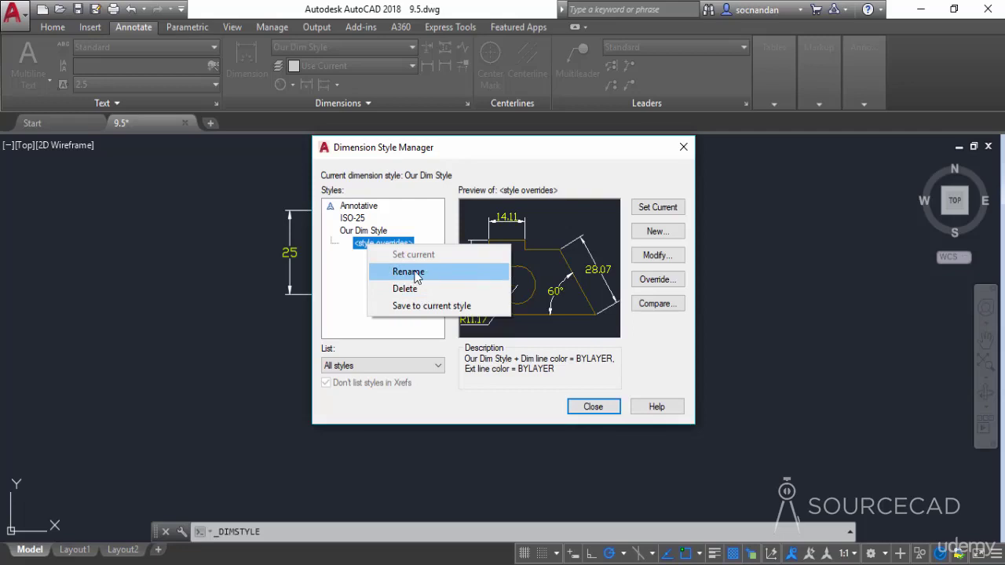
{"action": "left_click", "coordinate": [425, 290]}
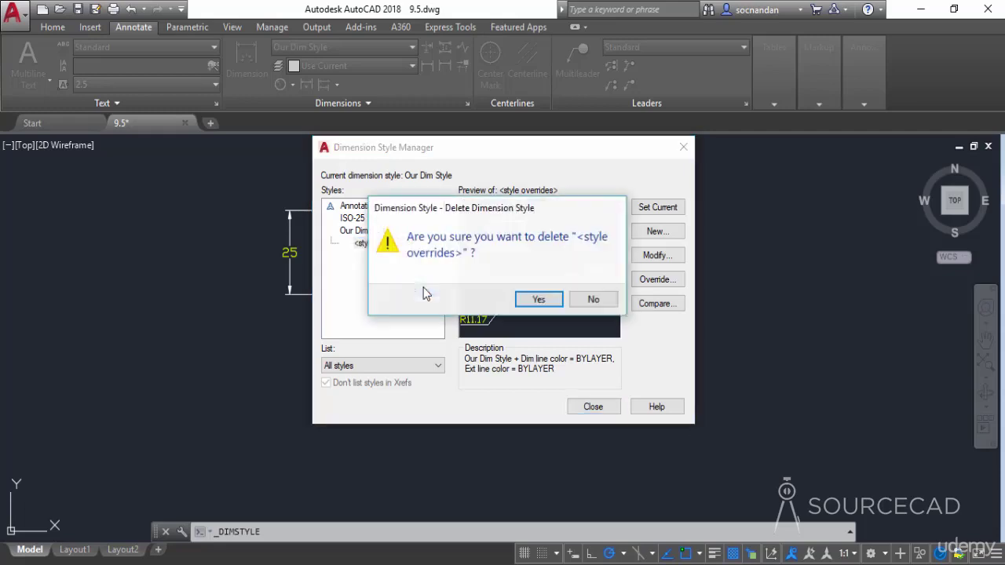
{"action": "left_click", "coordinate": [537, 298]}
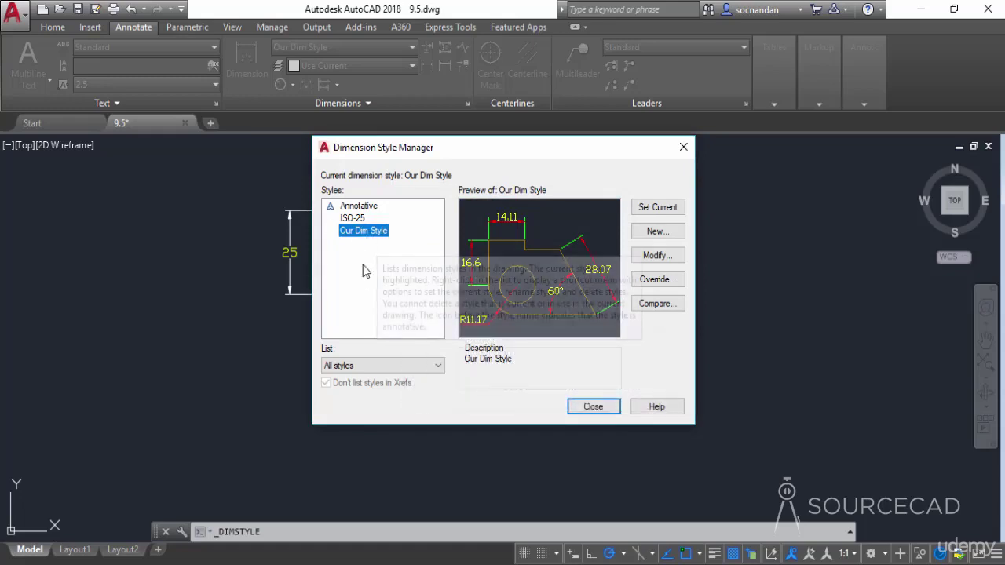
{"action": "left_click", "coordinate": [585, 407]}
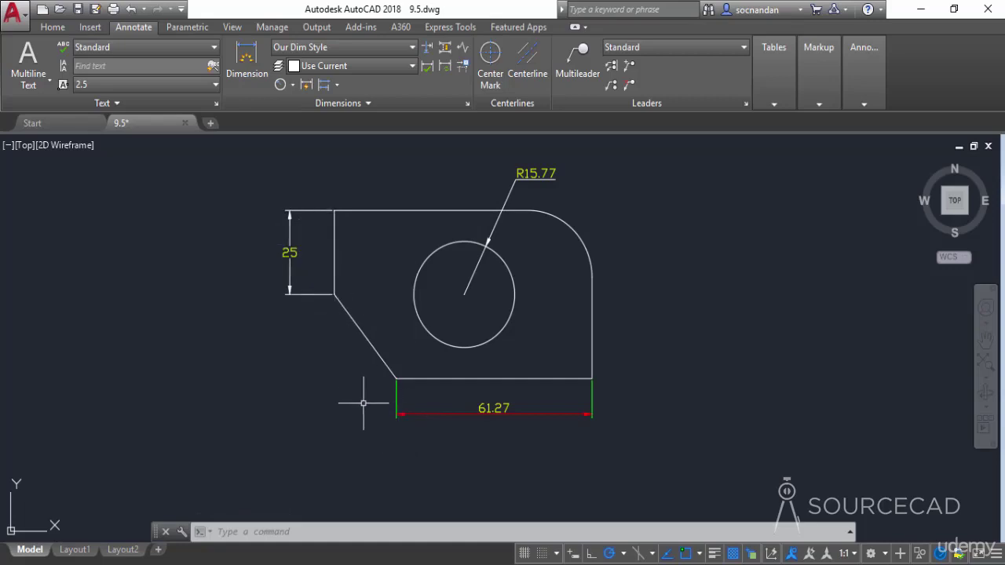
Remove the style overrides from the vertical dimension on the profile's left edge
{"action": "left_click", "coordinate": [290, 254]}
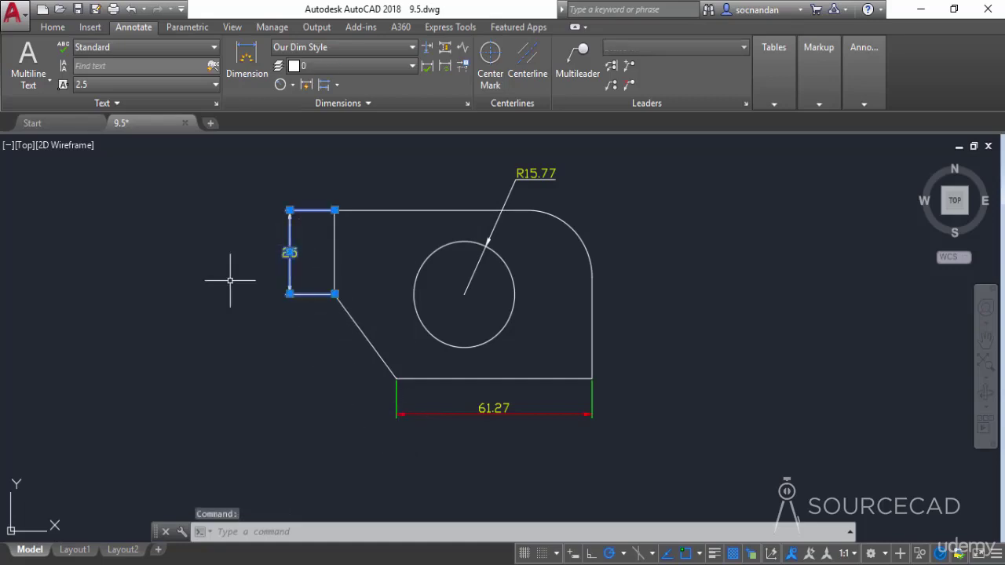
{"action": "right_click", "coordinate": [247, 229]}
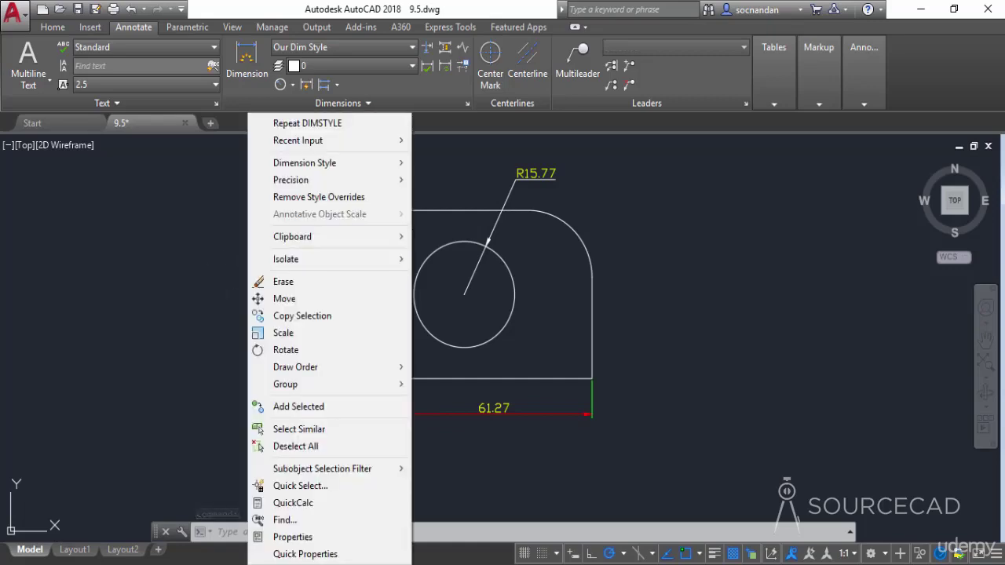
{"action": "left_click", "coordinate": [352, 199]}
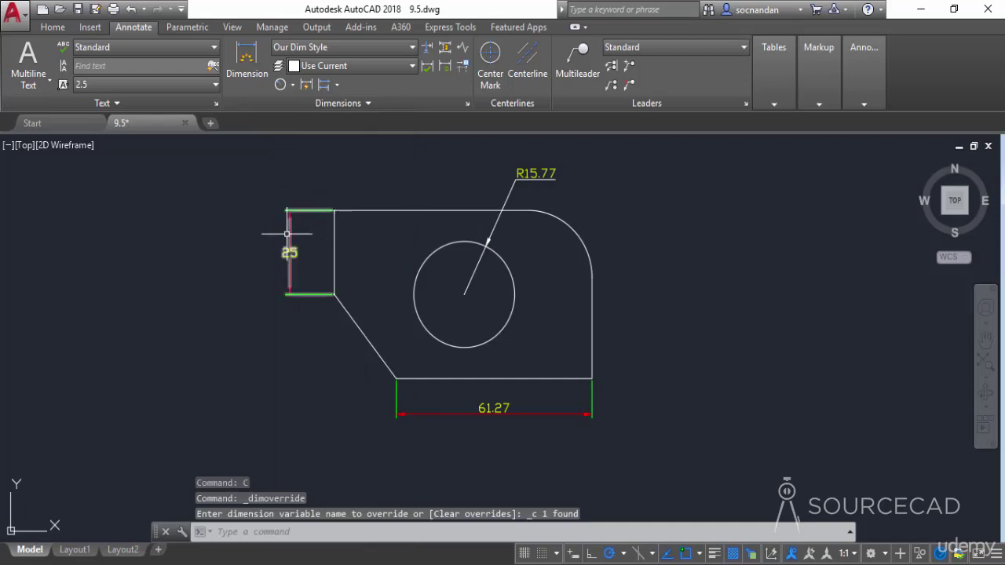